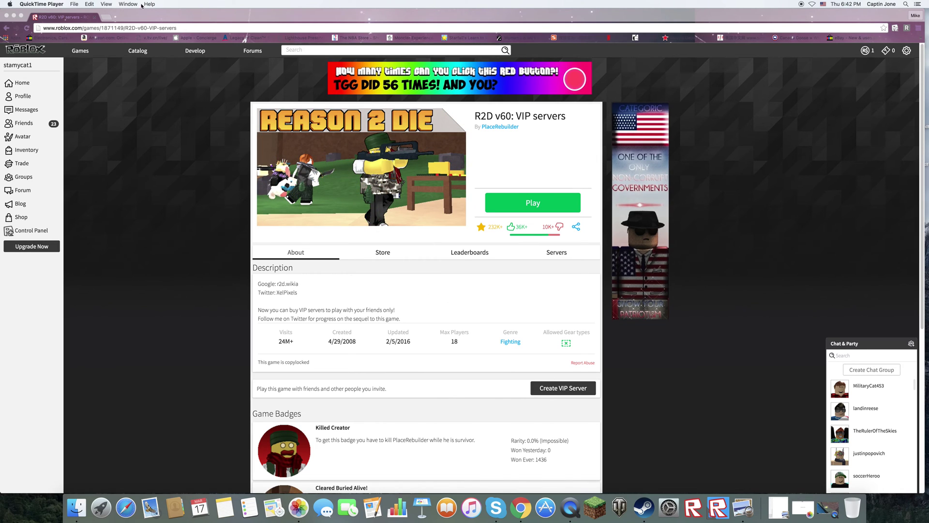
# Minimize the Roblox game page in Chrome and launch System Preferences from the Dock.
pyautogui.click(14, 15)
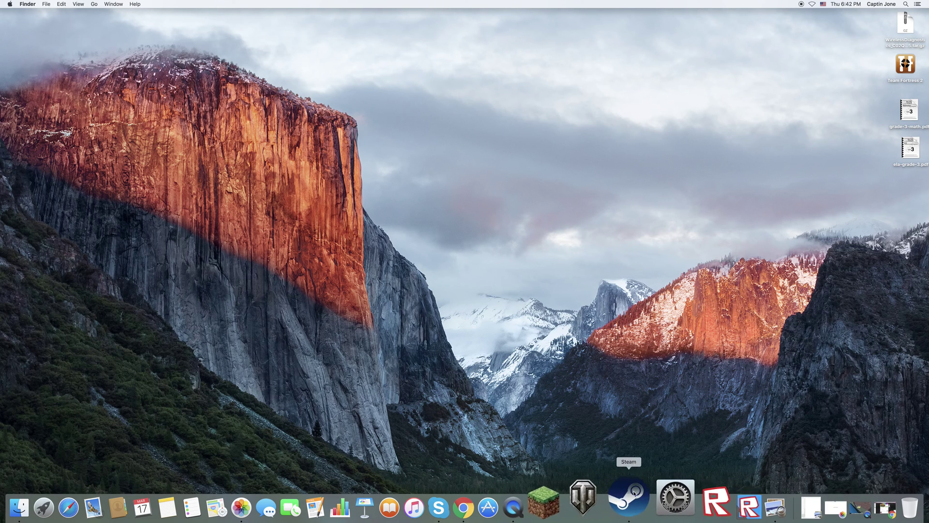
pyautogui.click(657, 491)
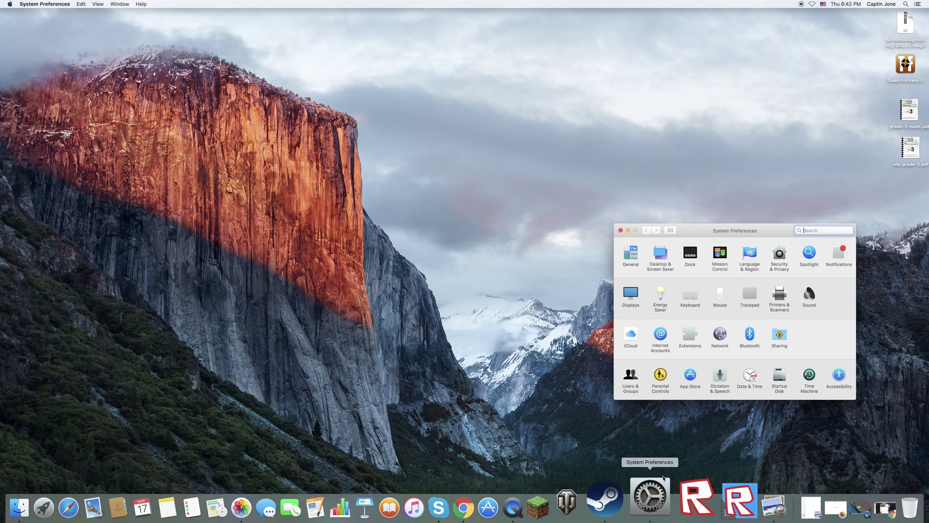
# Turn Wi-Fi on from the menu bar and go to the Network preferences pane.
pyautogui.click(812, 4)
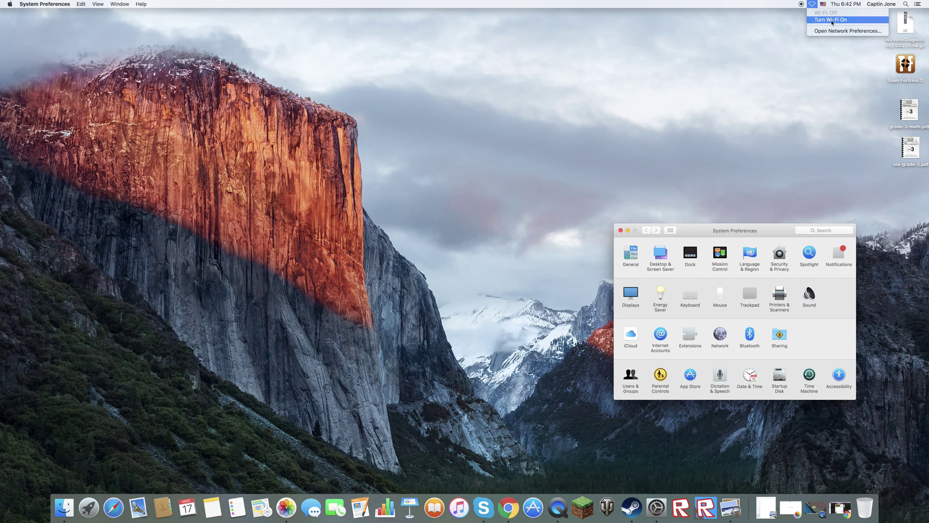
pyautogui.click(828, 20)
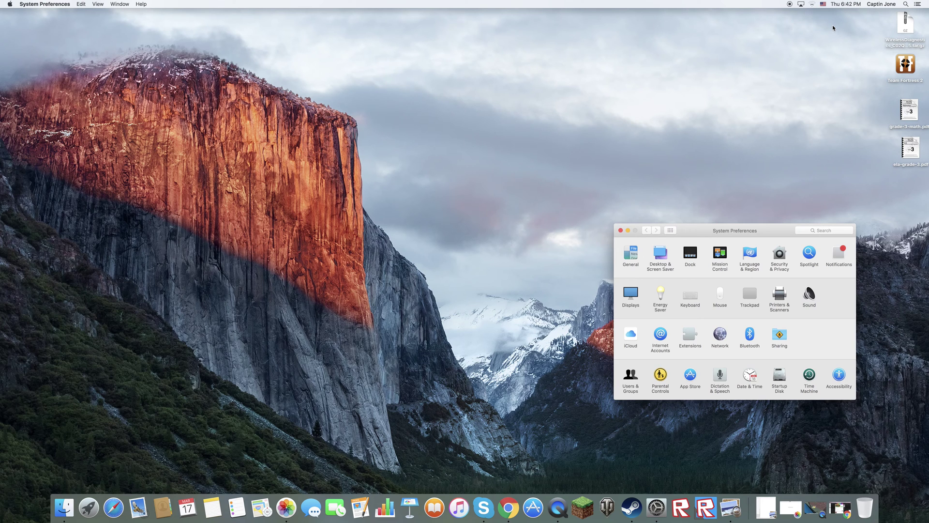
pyautogui.click(720, 334)
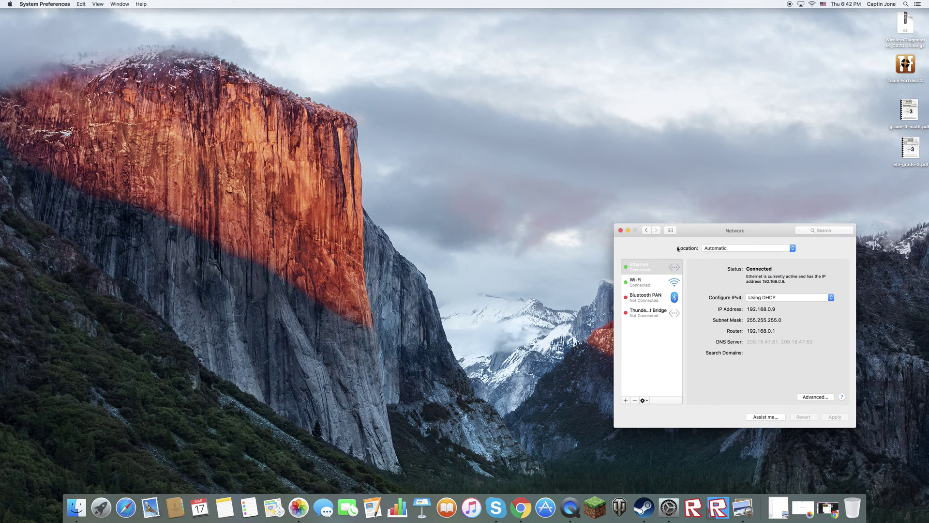
pyautogui.click(650, 230)
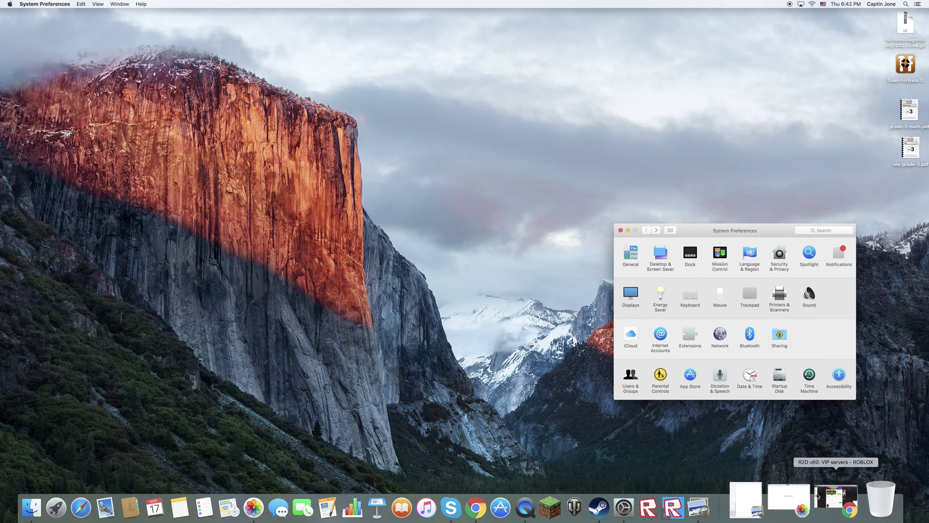
pyautogui.click(721, 334)
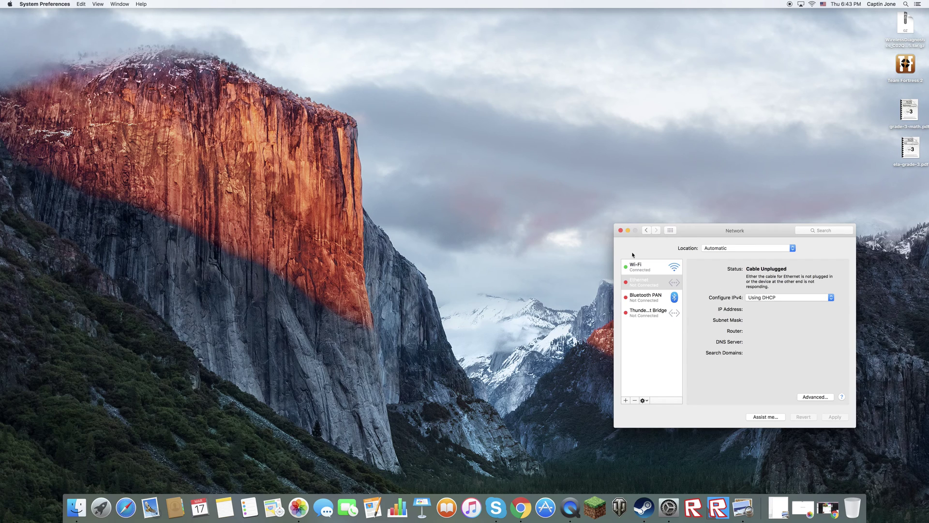
pyautogui.click(672, 286)
pyautogui.click(662, 265)
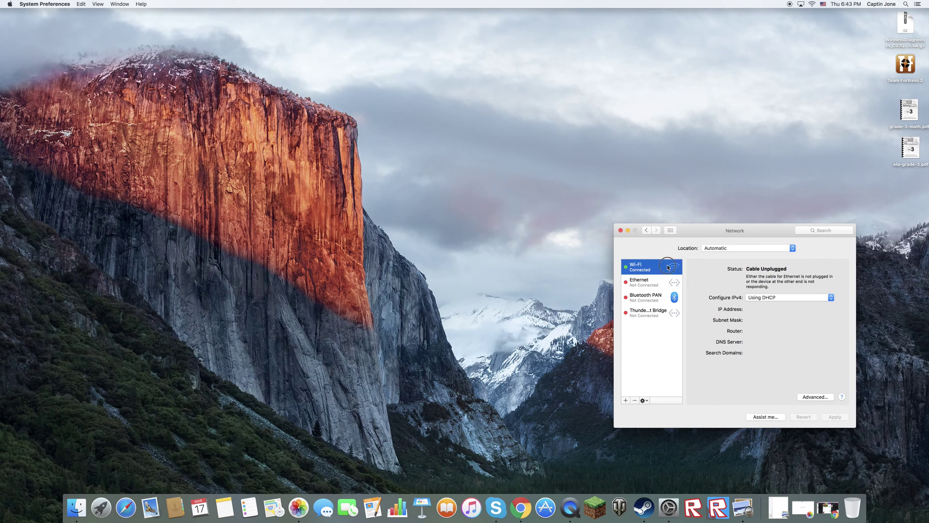
pyautogui.click(760, 299)
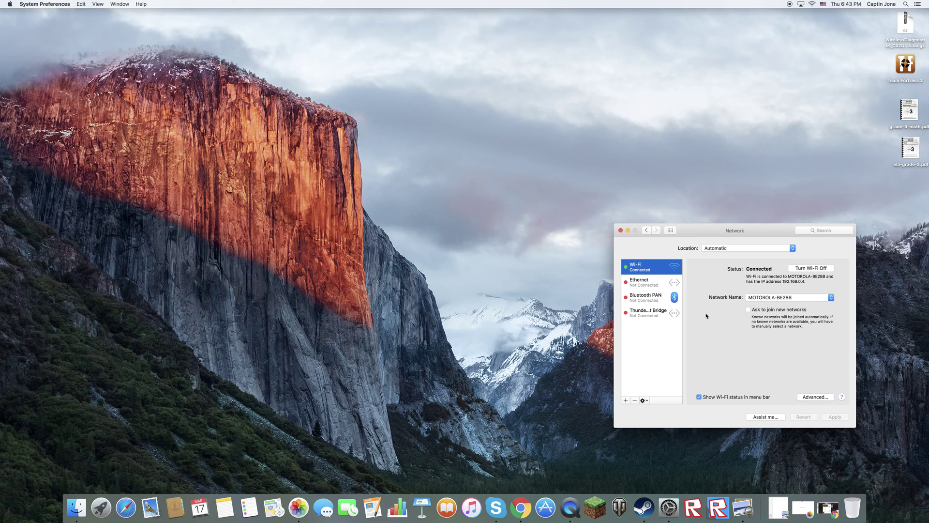
pyautogui.click(661, 289)
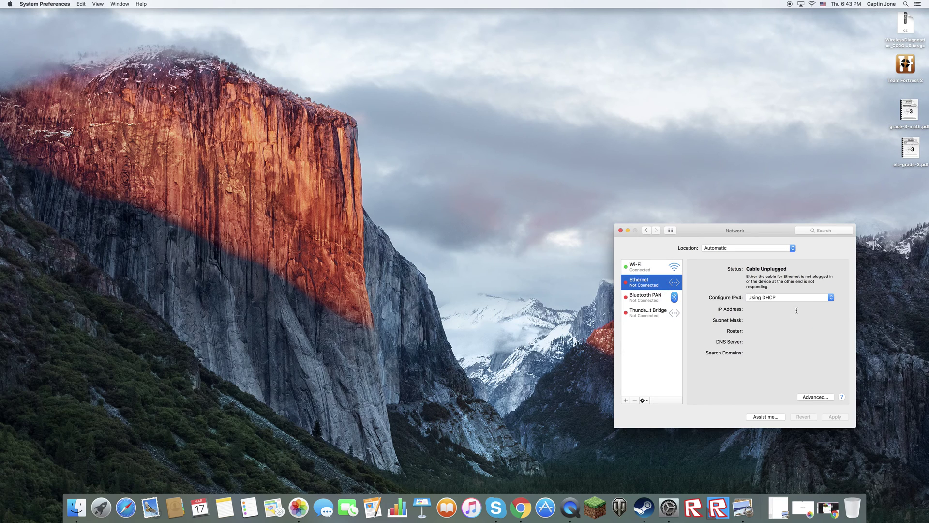
pyautogui.click(830, 315)
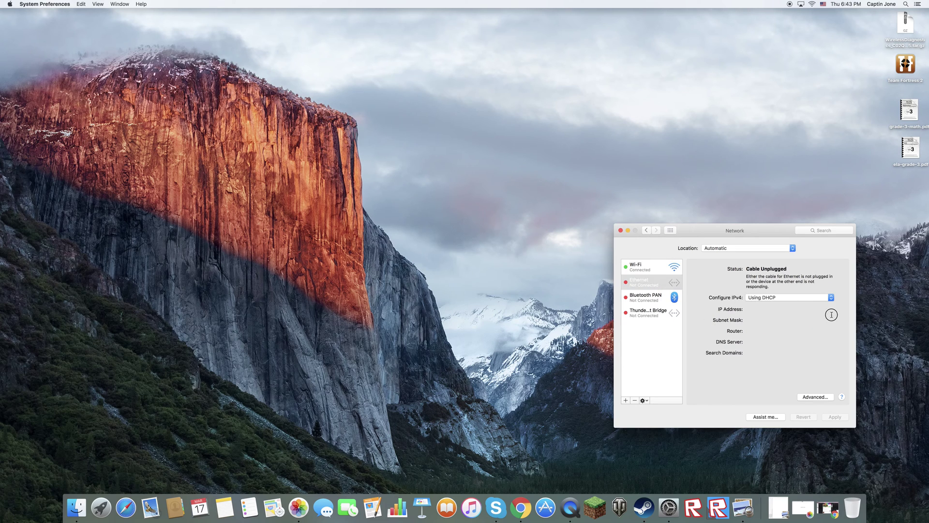
pyautogui.moveTo(746, 275); pyautogui.dragTo(843, 287)
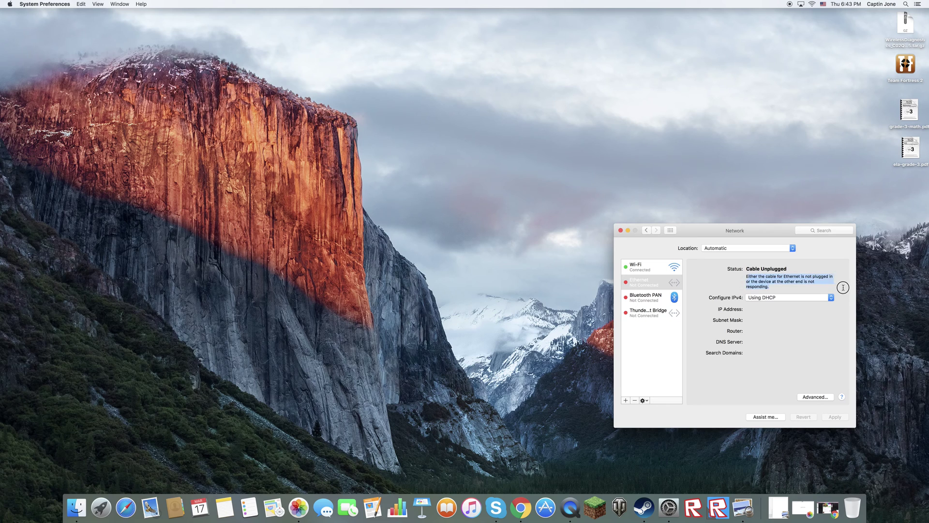
pyautogui.click(751, 279)
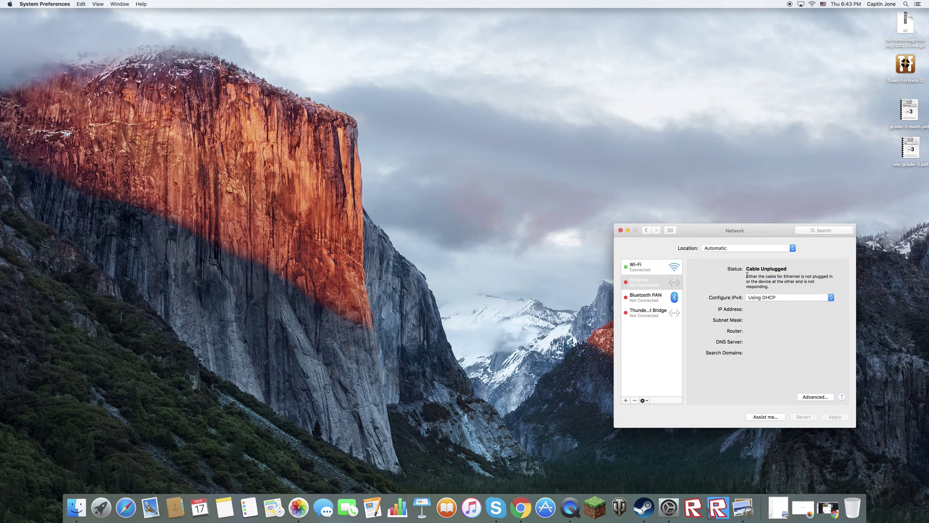
pyautogui.moveTo(747, 276); pyautogui.dragTo(836, 290)
pyautogui.click(813, 319)
pyautogui.moveTo(787, 366); pyautogui.dragTo(781, 377)
# Start Network Setup Assistant, accept the suggested location name and choose the local area network option.
pyautogui.click(764, 417)
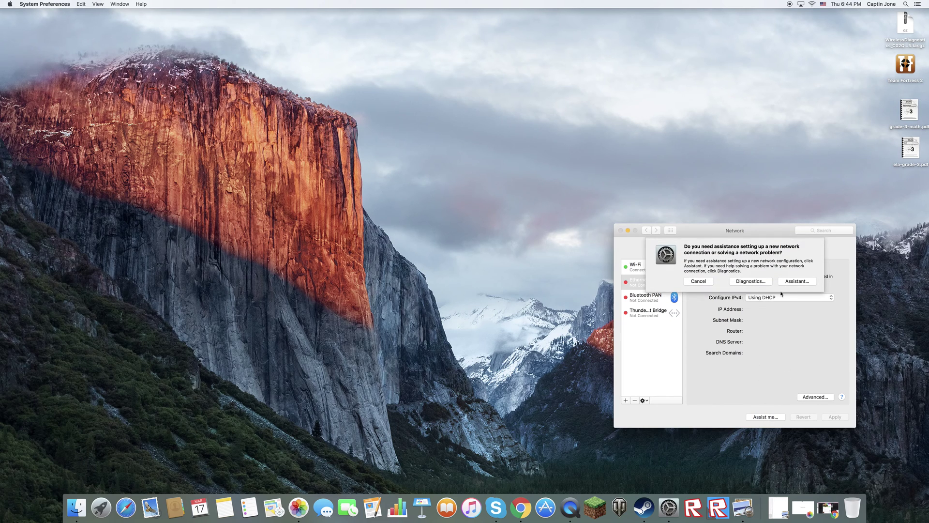
pyautogui.click(797, 281)
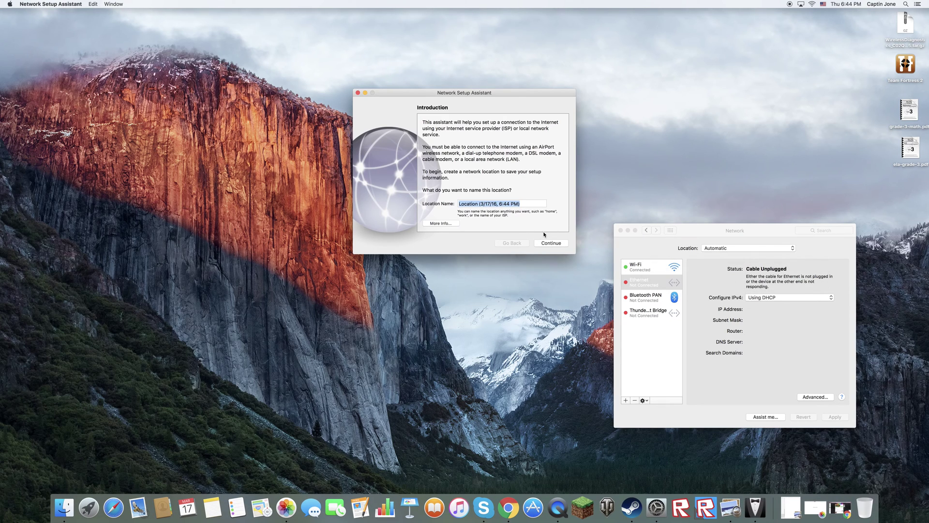
pyautogui.click(553, 244)
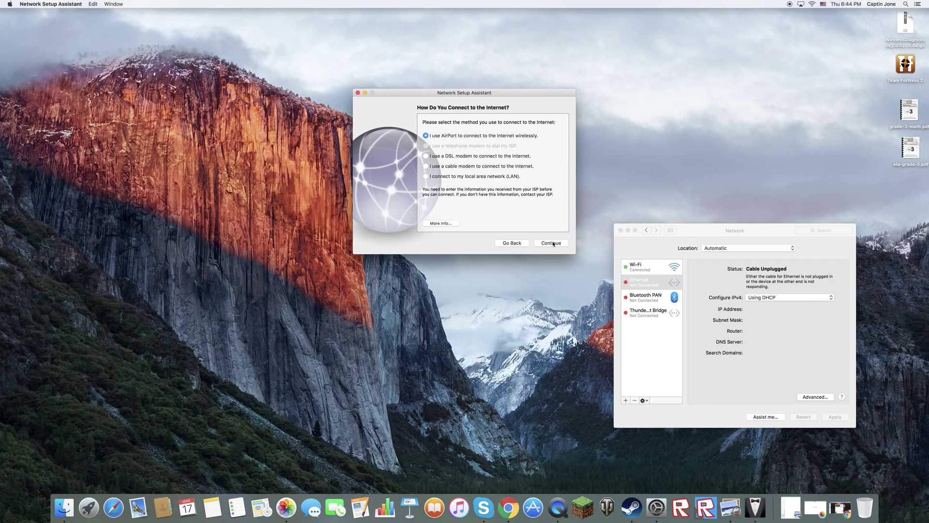
pyautogui.click(431, 177)
# Continue to the connection attempt and authorize it with the administrator password.
pyautogui.click(552, 243)
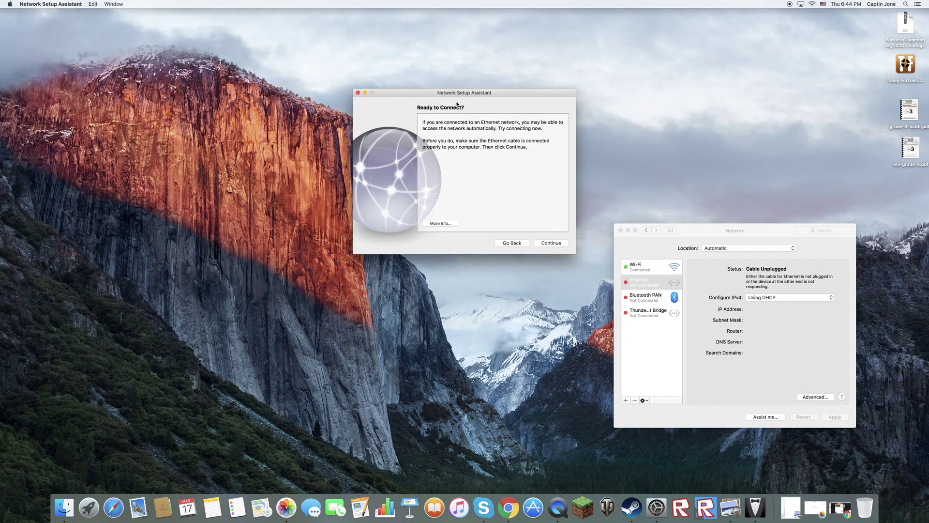
pyautogui.click(551, 243)
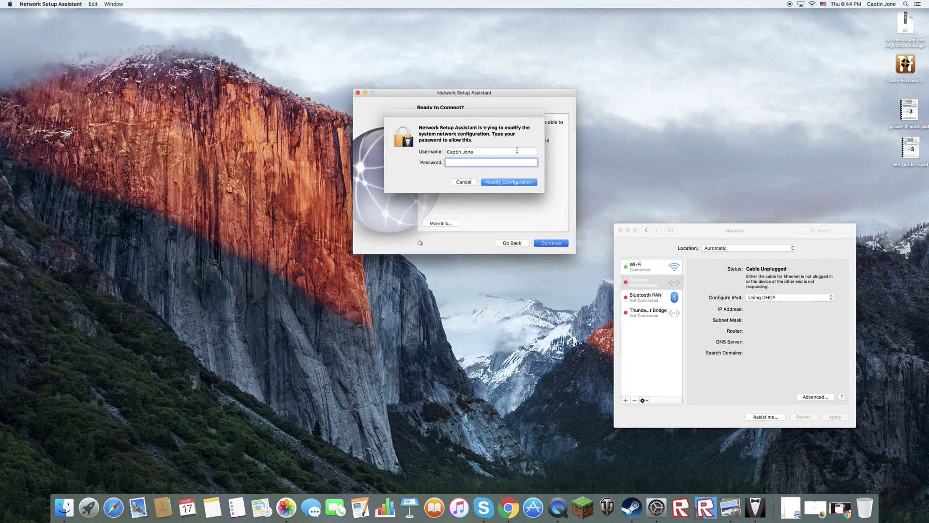
pyautogui.write('•••••••••••')
pyautogui.press('Return')
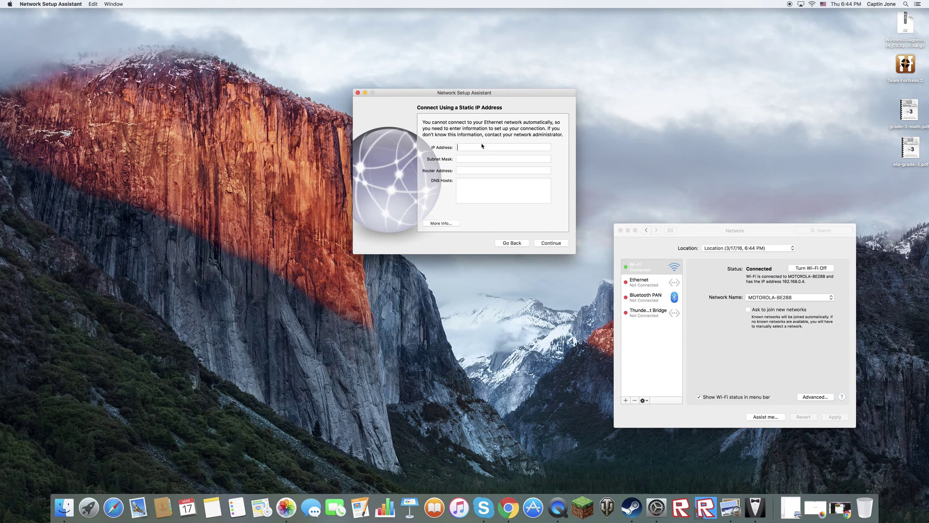
# Check the Ethernet status, attempt to continue without addresses, and dismiss the missing-information warning.
pyautogui.click(659, 286)
pyautogui.click(653, 283)
pyautogui.click(652, 266)
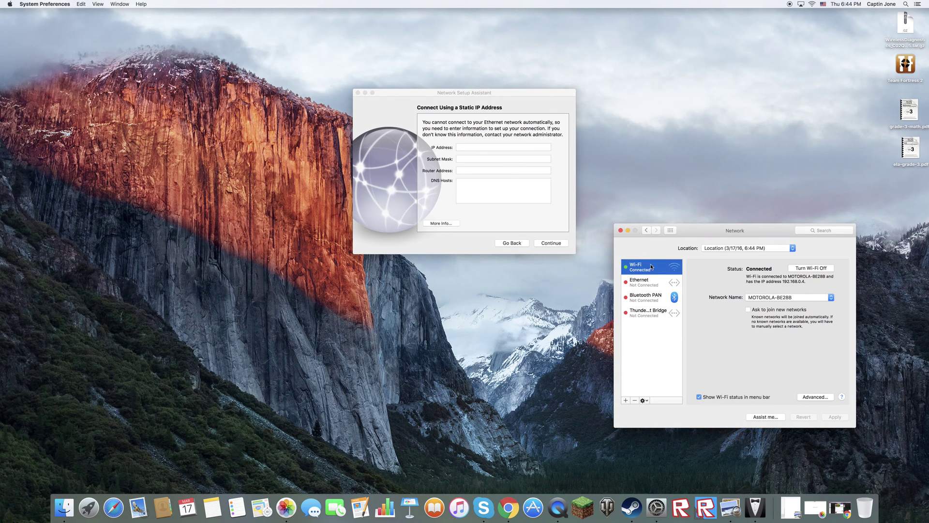
pyautogui.click(554, 225)
pyautogui.press('Return')
pyautogui.click(517, 135)
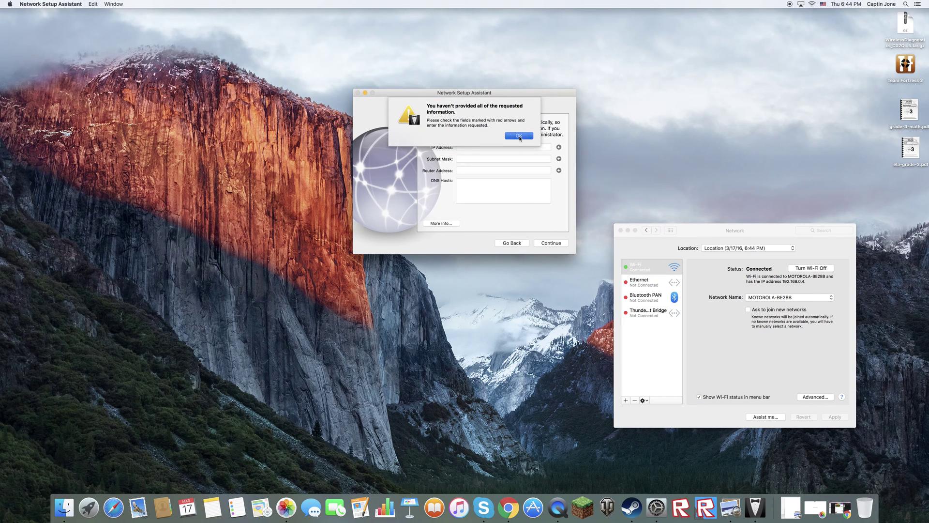
# Look up the current TCP/IP and DNS values in Network's advanced Wi-Fi settings.
pyautogui.click(819, 314)
pyautogui.click(816, 396)
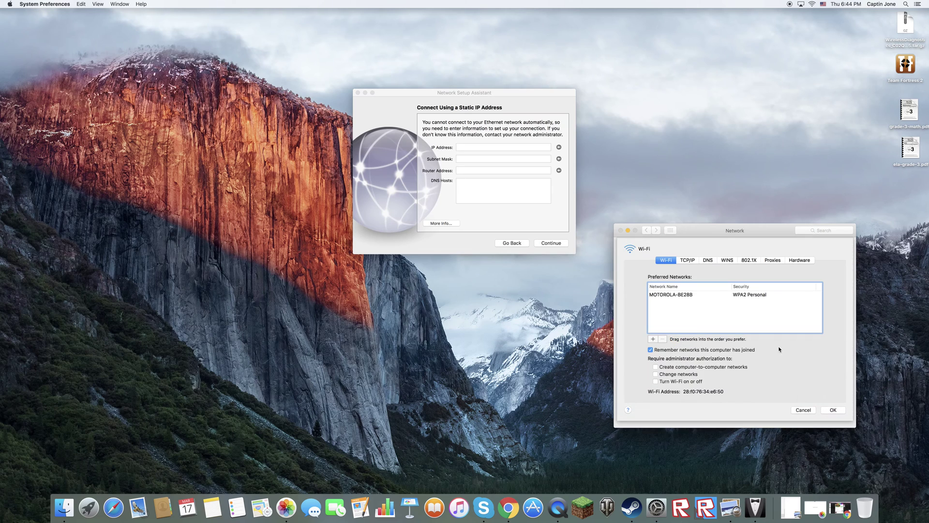
pyautogui.click(687, 260)
pyautogui.click(708, 260)
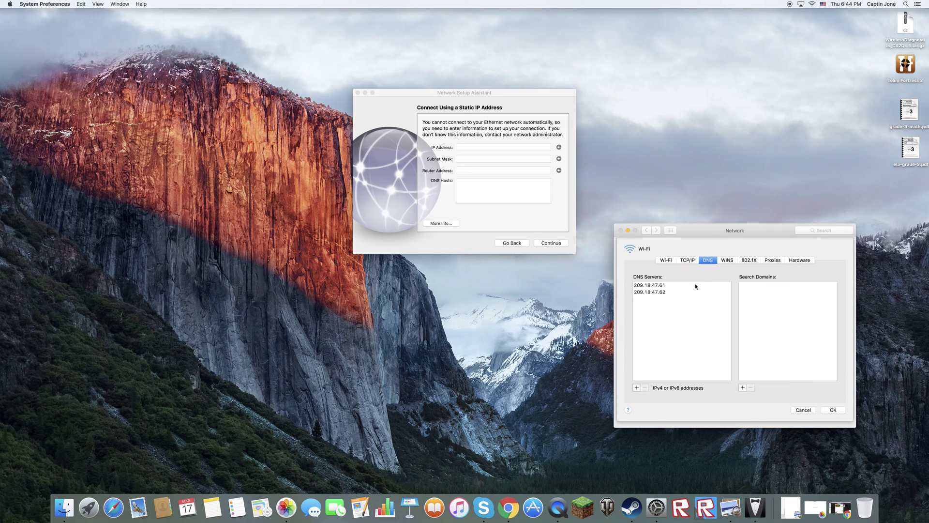
pyautogui.click(493, 148)
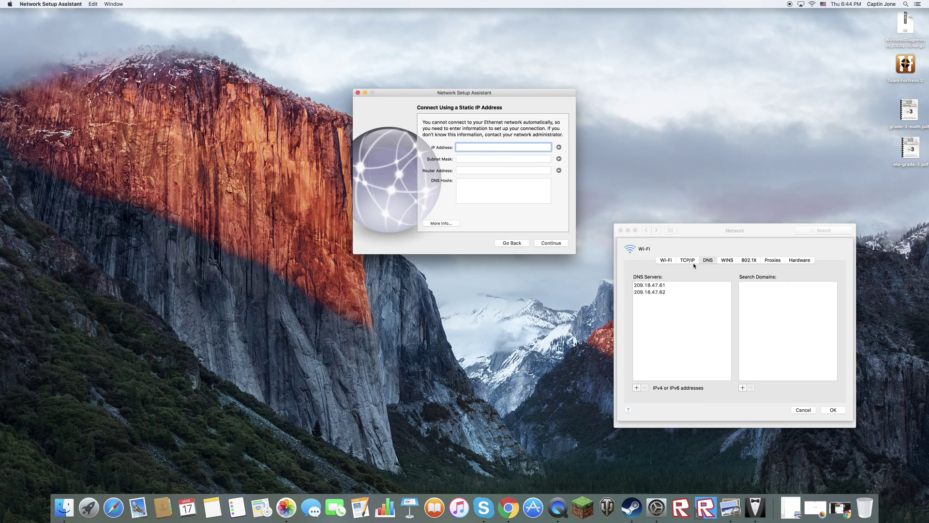
pyautogui.click(687, 260)
# Enter the static IP address 192.168.0.4 and subnet mask 255.255.255.0.
pyautogui.click(466, 146)
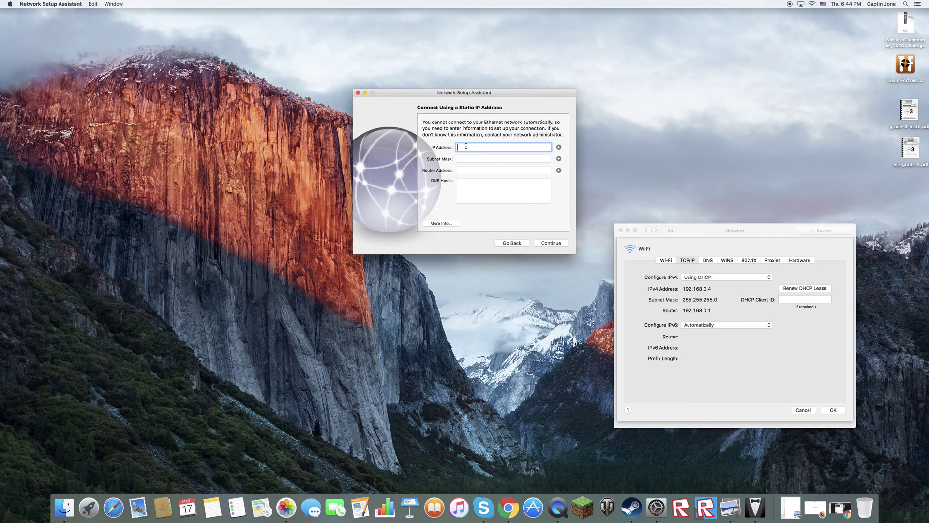
pyautogui.write('192.168.0.4')
pyautogui.click(531, 158)
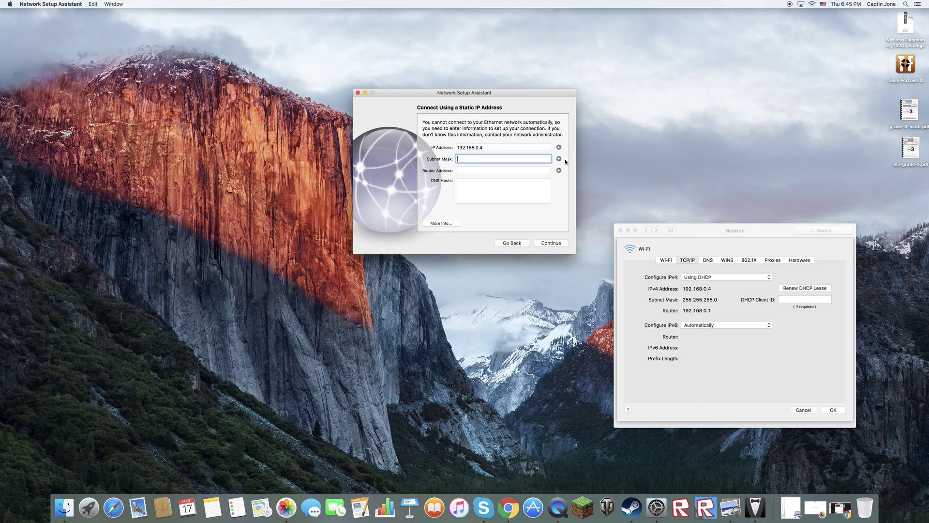
pyautogui.write('55.255.255.0')
pyautogui.click(521, 170)
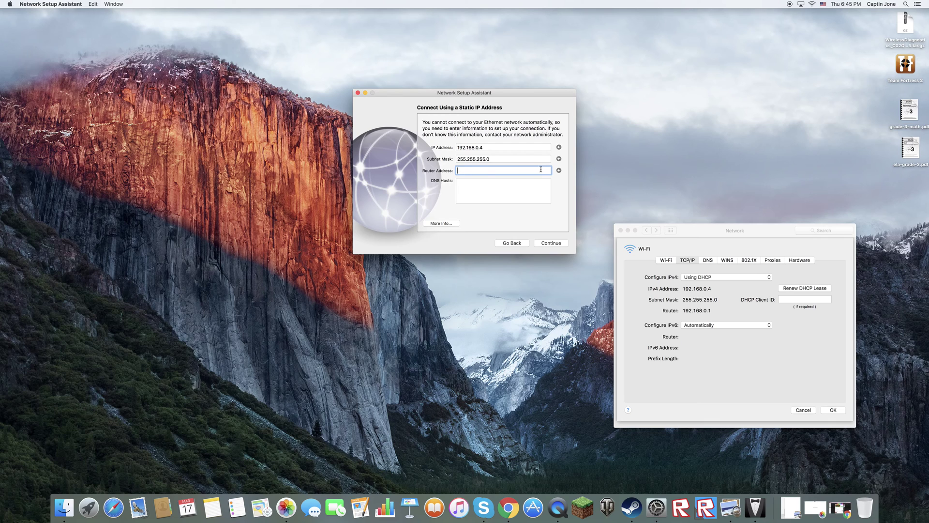
# Verify the values in Network settings, then enter router address 192.168.0.1.
pyautogui.click(653, 270)
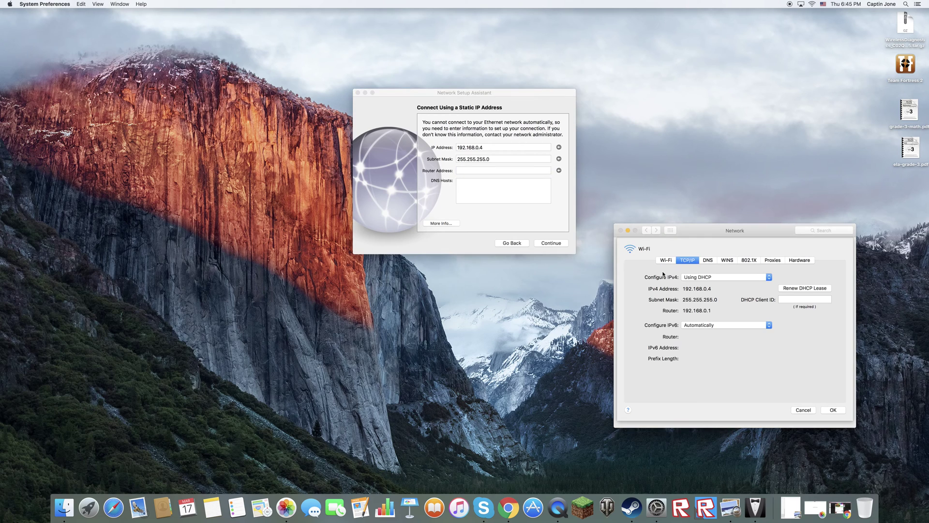
pyautogui.click(552, 248)
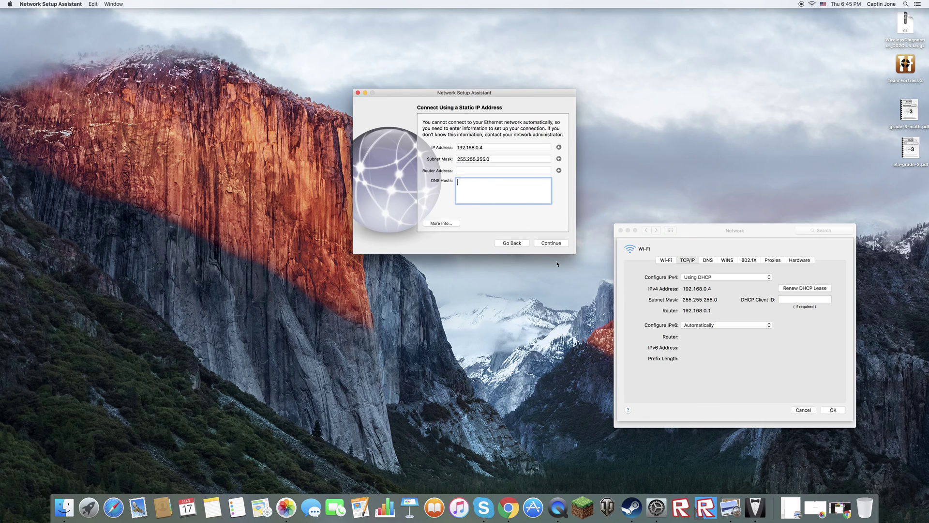
pyautogui.click(475, 171)
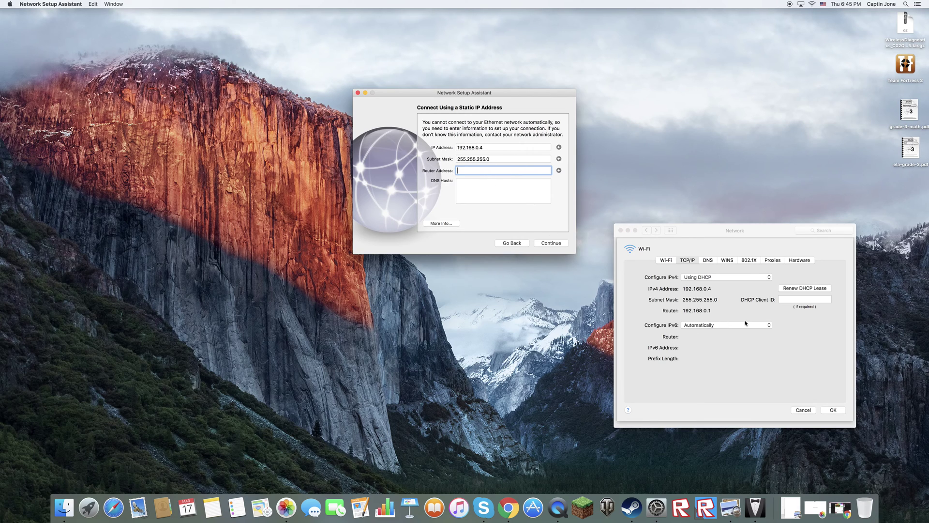
pyautogui.write('192.168.0.1')
pyautogui.click(509, 196)
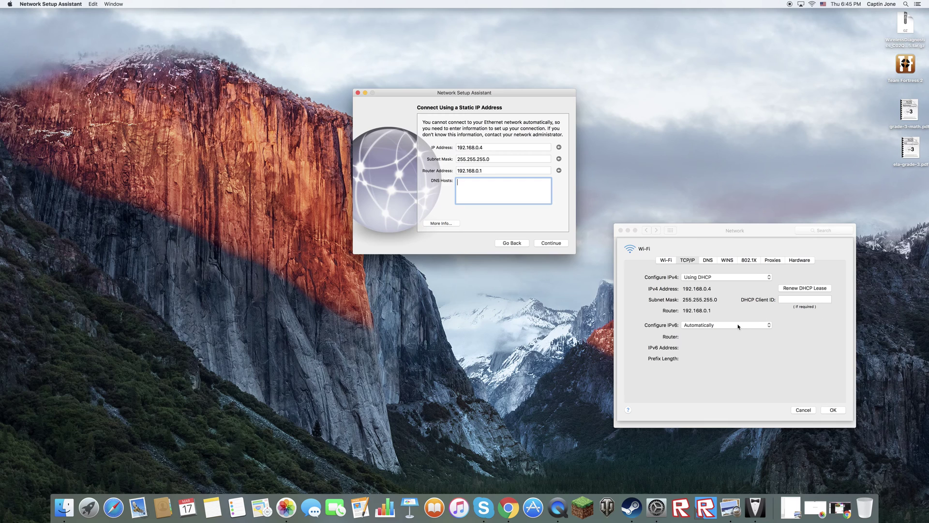
# Enter DNS host 209.18.47.61 and submit the static IP settings.
pyautogui.click(709, 260)
pyautogui.click(506, 191)
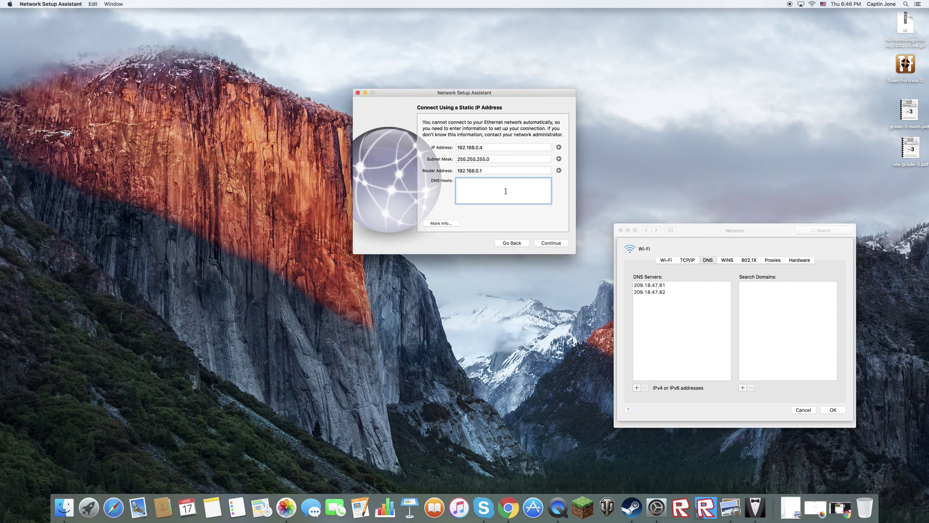
pyautogui.write('209.18.47.61')
pyautogui.click(554, 244)
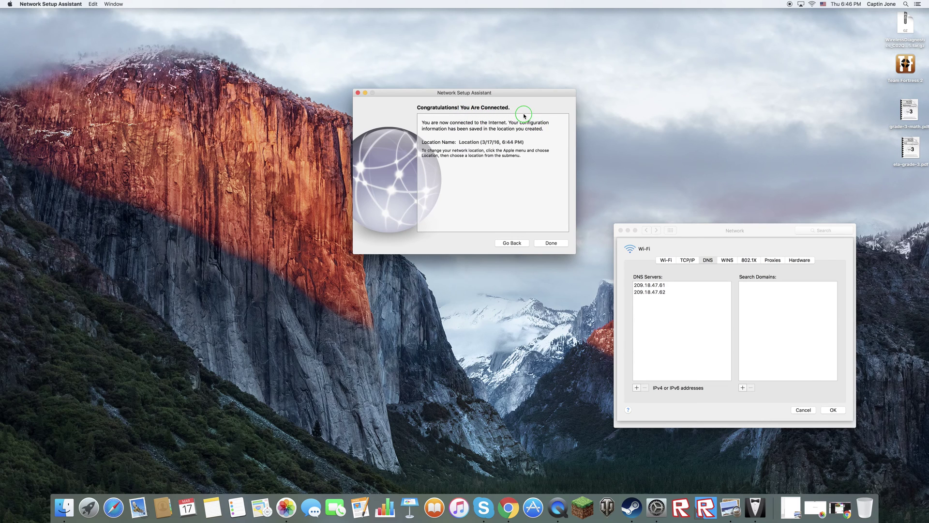
# Close the finished assistant, cancel the Advanced sheet, and check the Ethernet and Wi-Fi statuses.
pyautogui.click(545, 243)
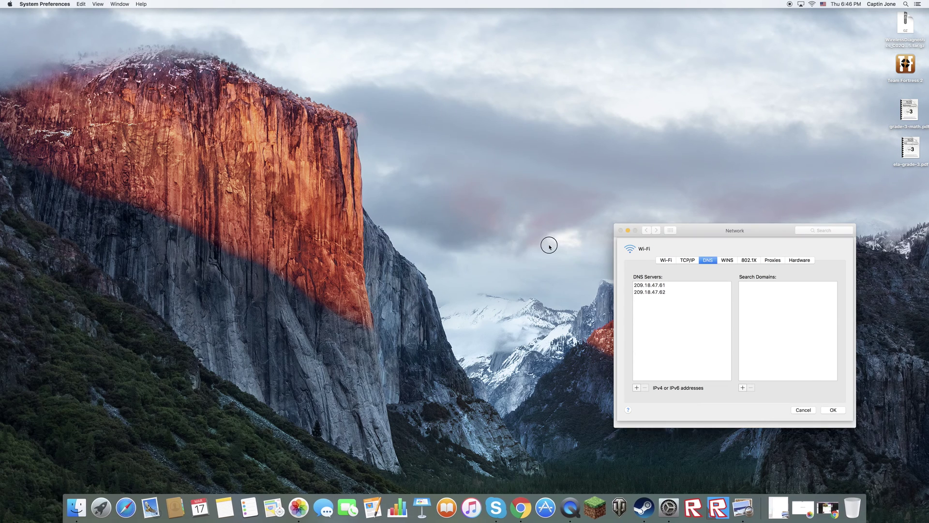
pyautogui.click(648, 230)
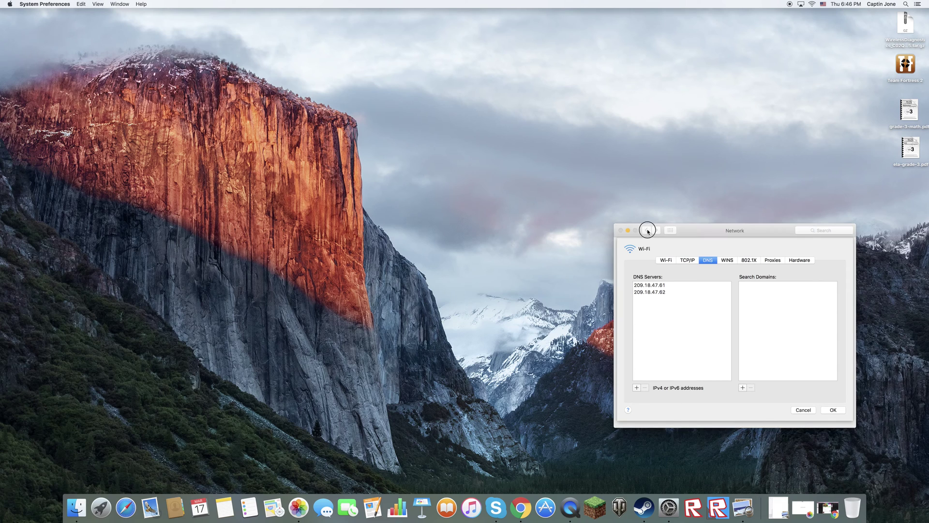
pyautogui.click(667, 260)
pyautogui.click(803, 410)
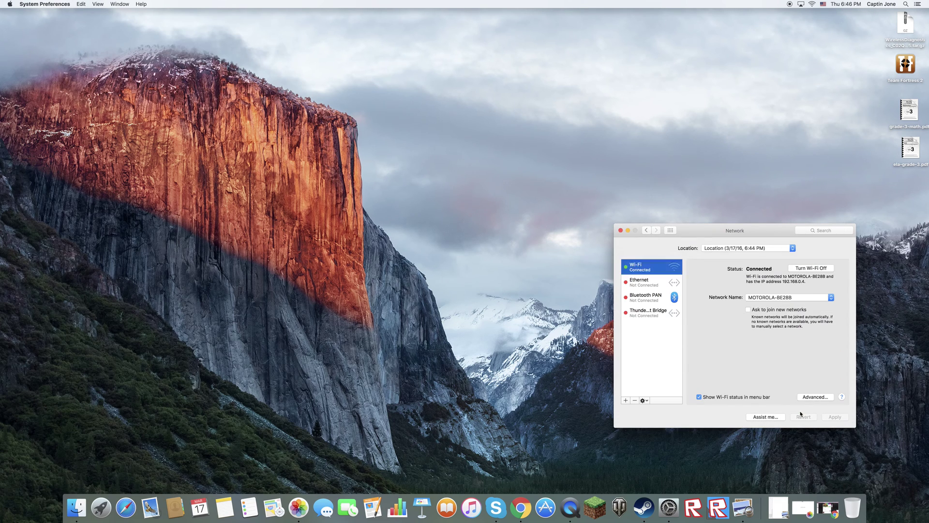
pyautogui.click(655, 279)
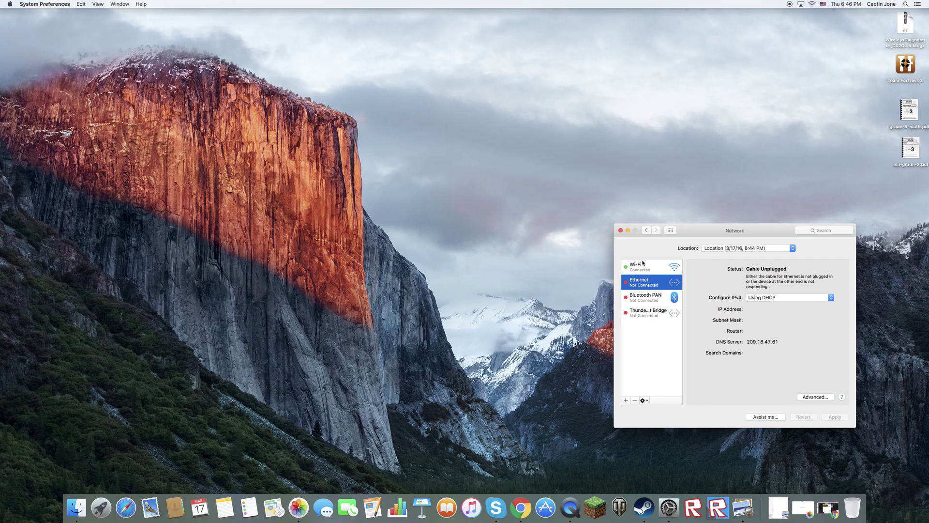
pyautogui.click(650, 271)
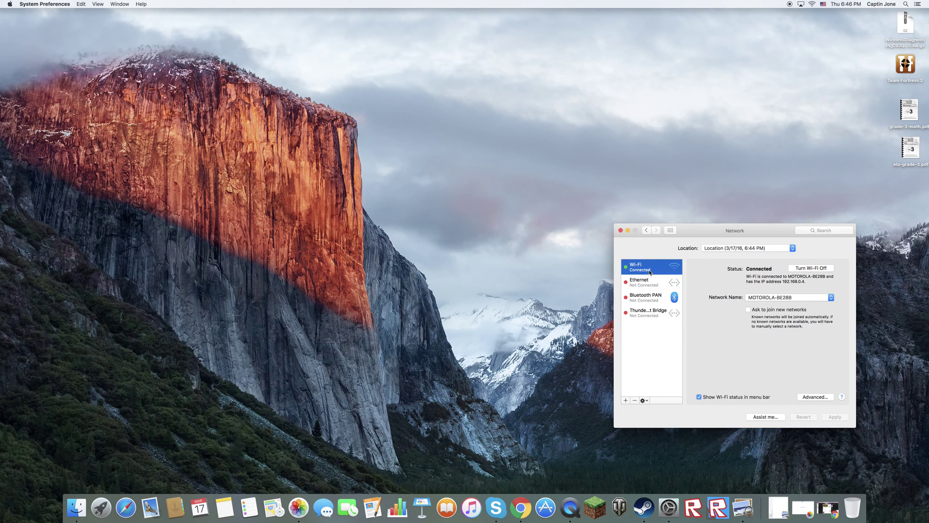
# Start Network Diagnostics using the Location (3/17/16, 6:44 PM) location.
pyautogui.click(773, 417)
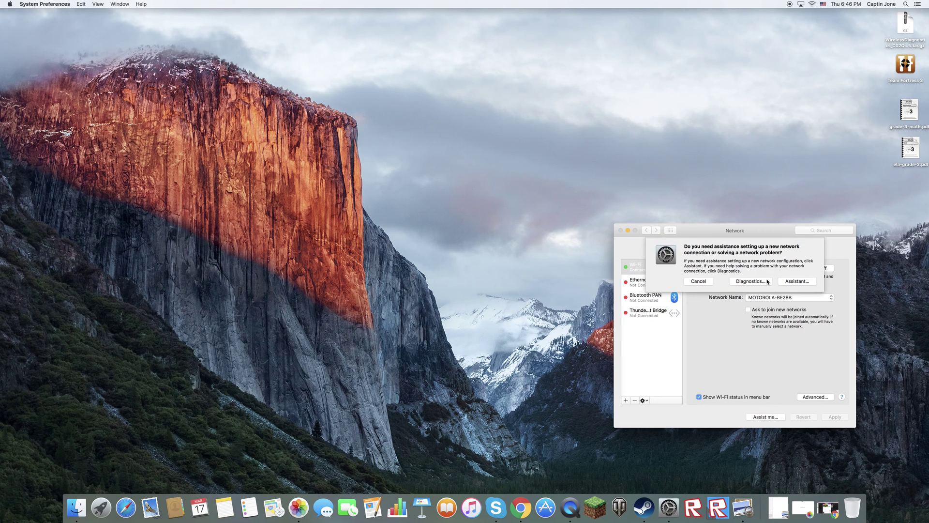
pyautogui.click(767, 282)
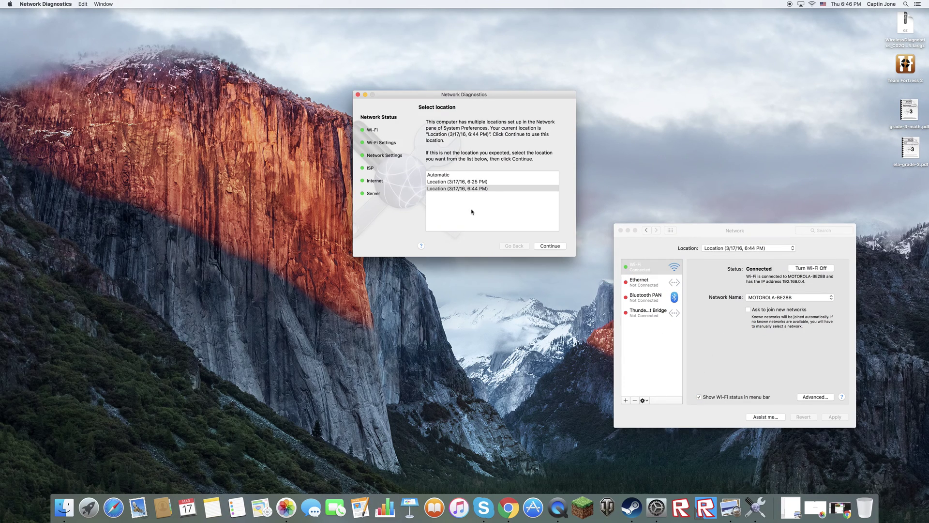
pyautogui.click(471, 213)
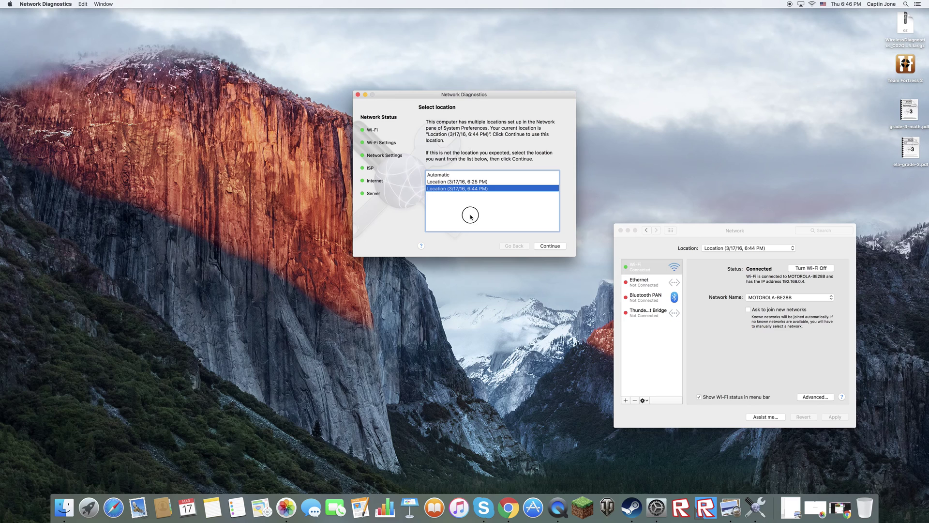
pyautogui.click(542, 246)
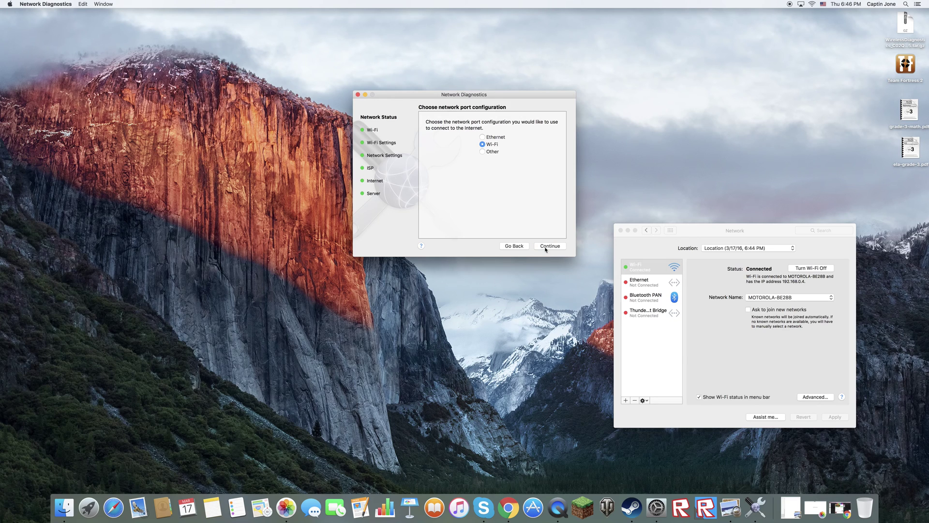
# Test Ethernet, get past the not-connected warning, and quit diagnostics.
pyautogui.click(483, 137)
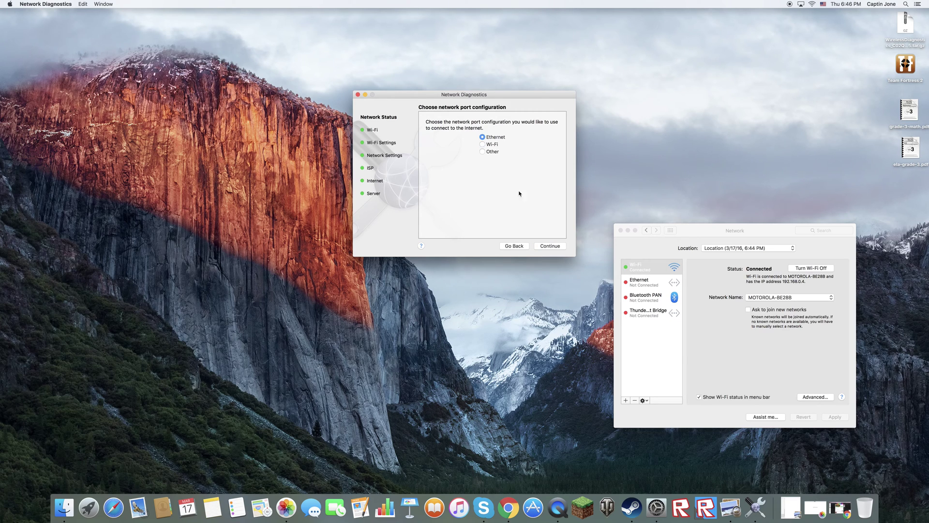
pyautogui.click(550, 248)
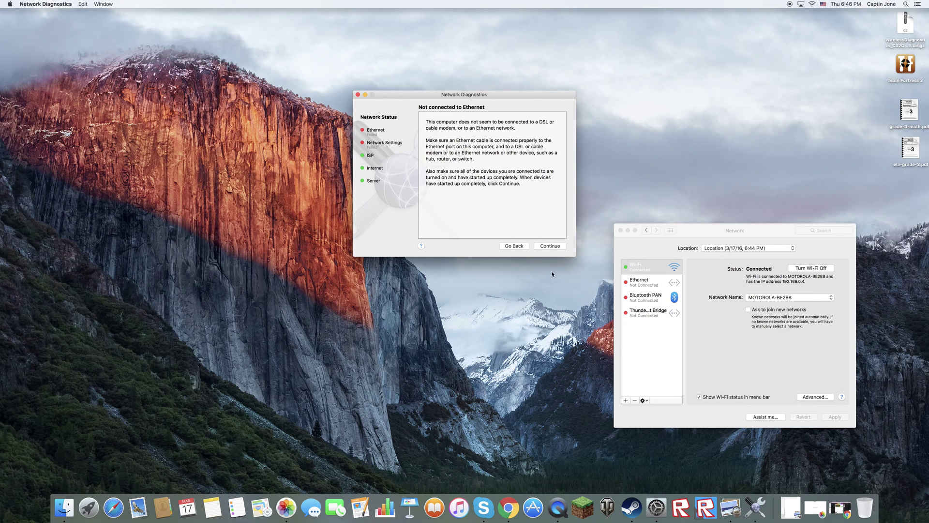
pyautogui.click(548, 246)
pyautogui.click(549, 247)
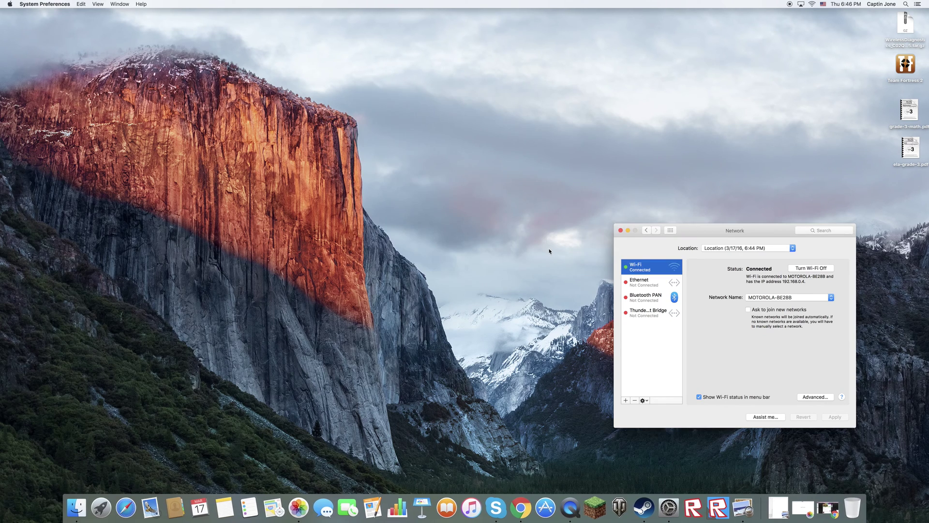
# Rerun Network Diagnostics on Ethernet with the current location to get the working-connection report.
pyautogui.click(766, 416)
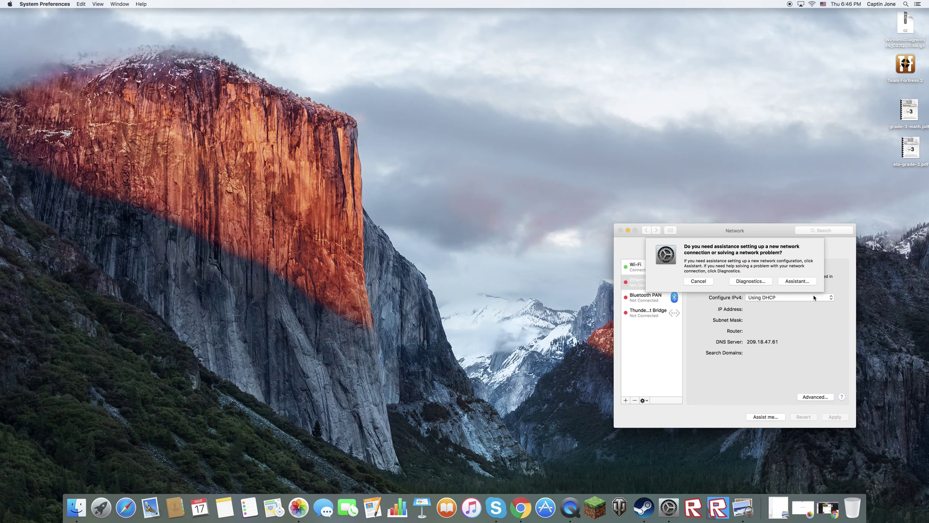
pyautogui.click(750, 280)
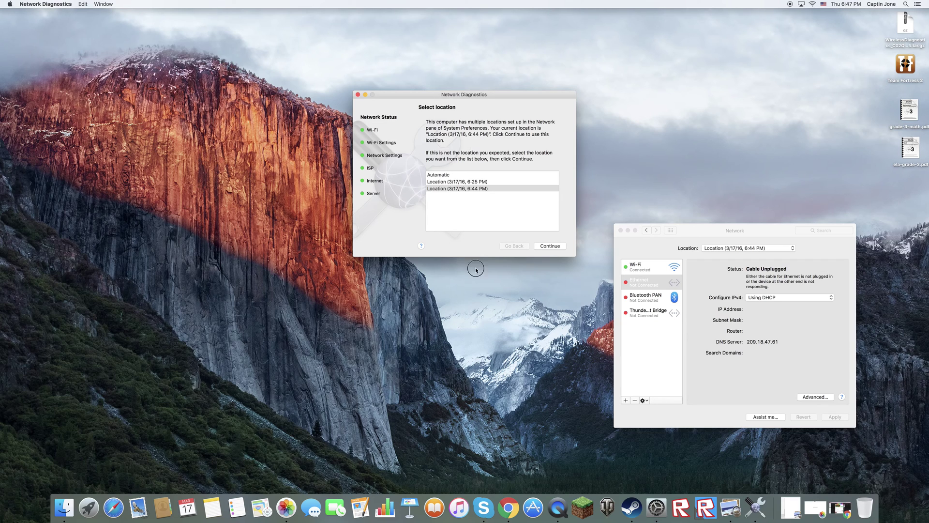
pyautogui.click(484, 279)
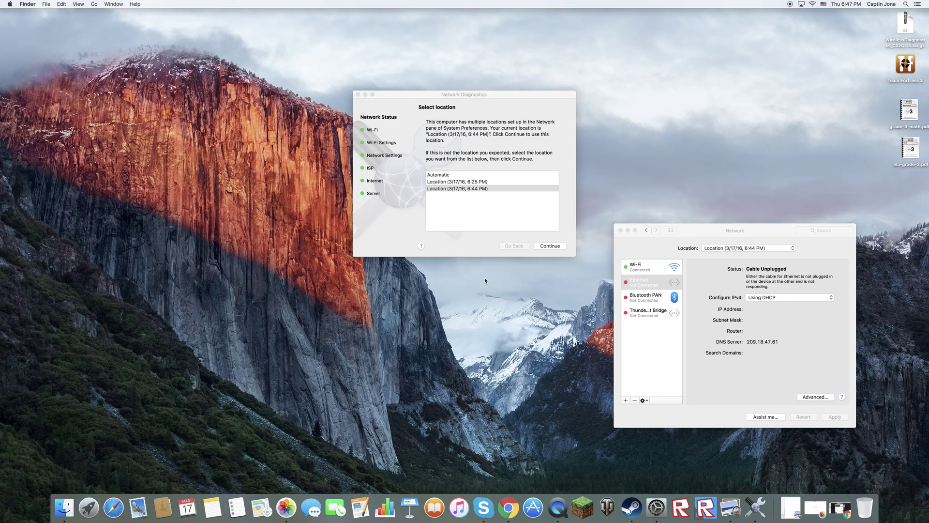
pyautogui.click(558, 246)
pyautogui.click(483, 137)
pyautogui.click(542, 248)
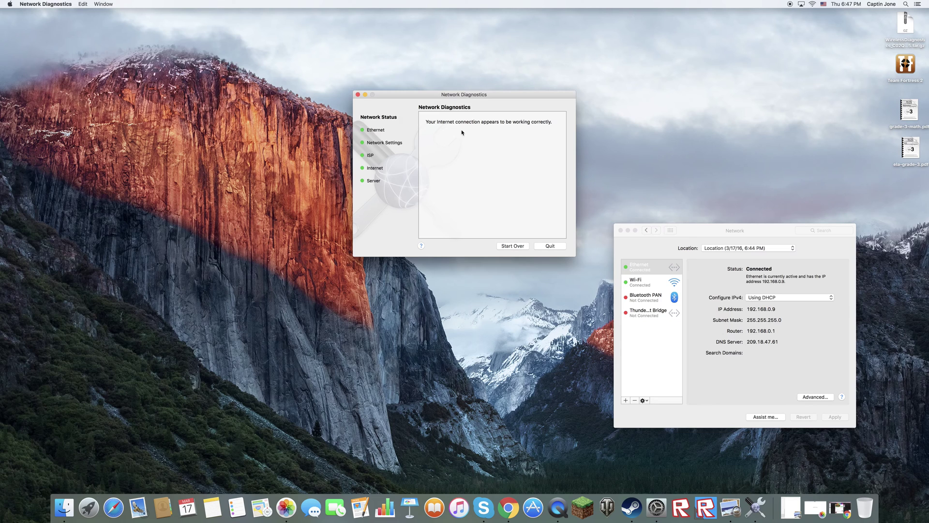
# Bring the Network Diagnostics results window forward and drag it toward the upper left.
pyautogui.click(525, 425)
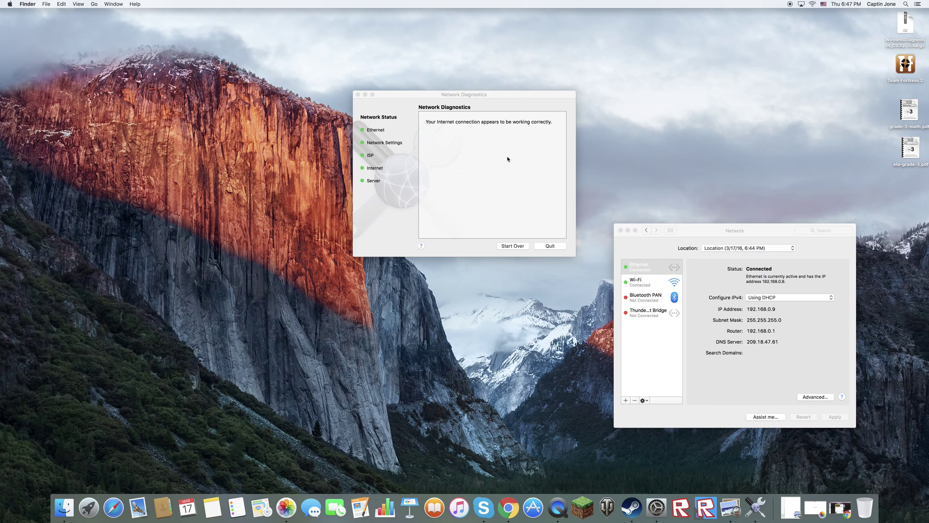
pyautogui.click(562, 261)
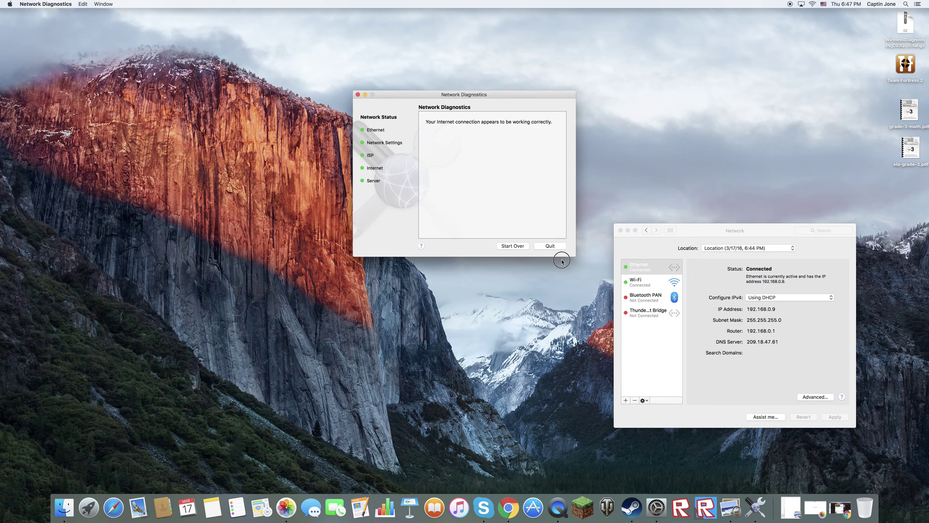
pyautogui.moveTo(483, 100); pyautogui.dragTo(310, 69)
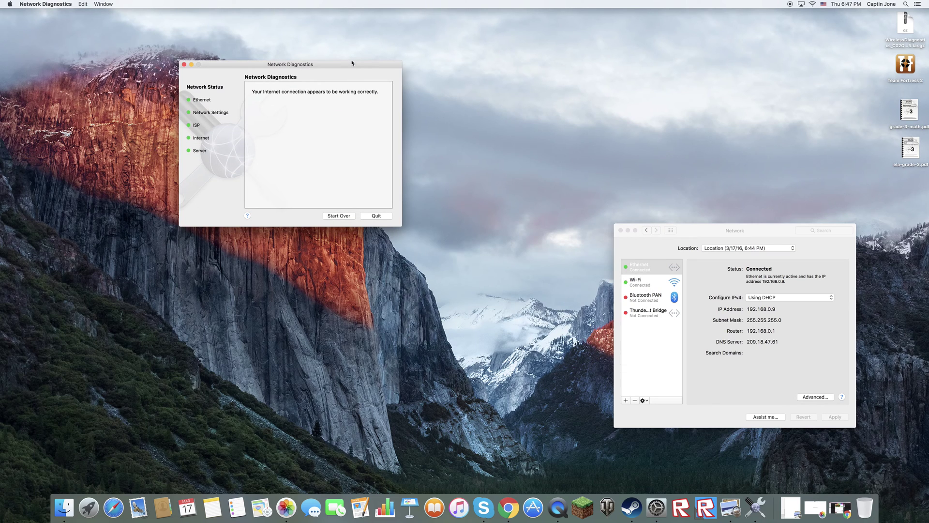
pyautogui.moveTo(359, 63); pyautogui.dragTo(408, 77)
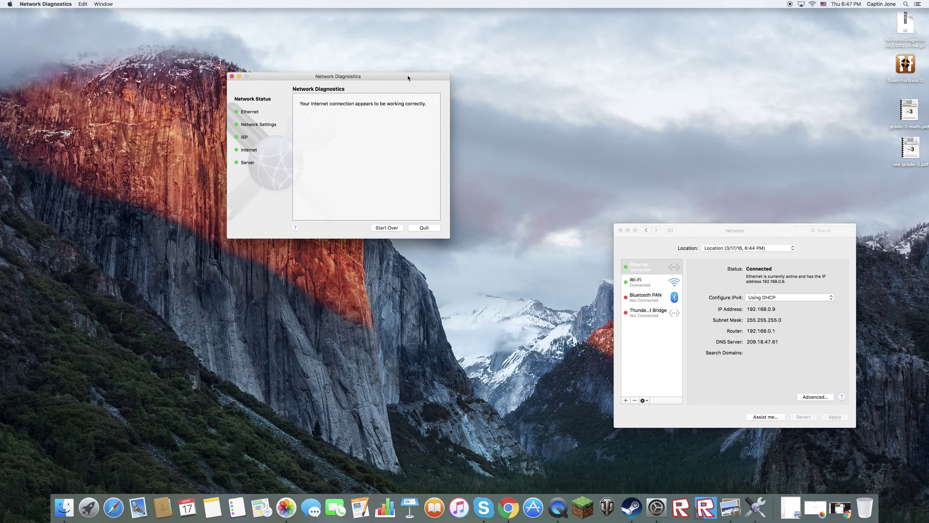